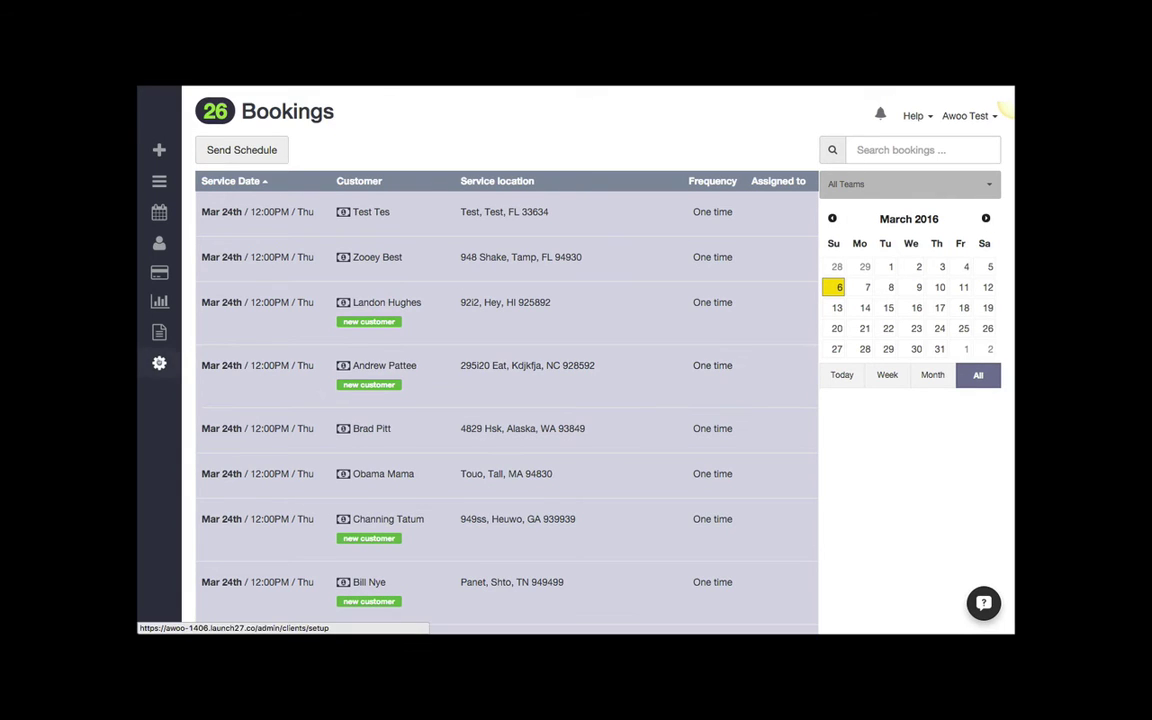
- In the general settings, set the Frequency Discount to exclude the first booking of a recurring appointment and save the changes
{"action": "left_click", "coordinate": [159, 363]}
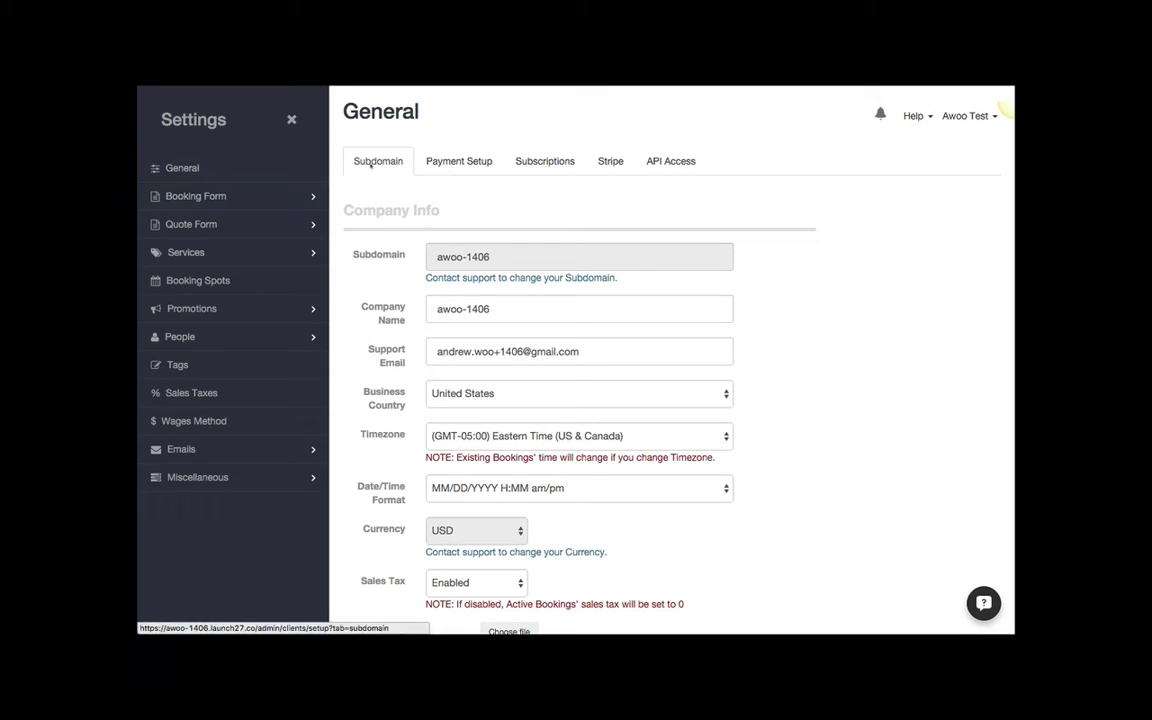
{"action": "scroll", "coordinate": [370, 230], "scroll_direction": "down", "scroll_amount": 5}
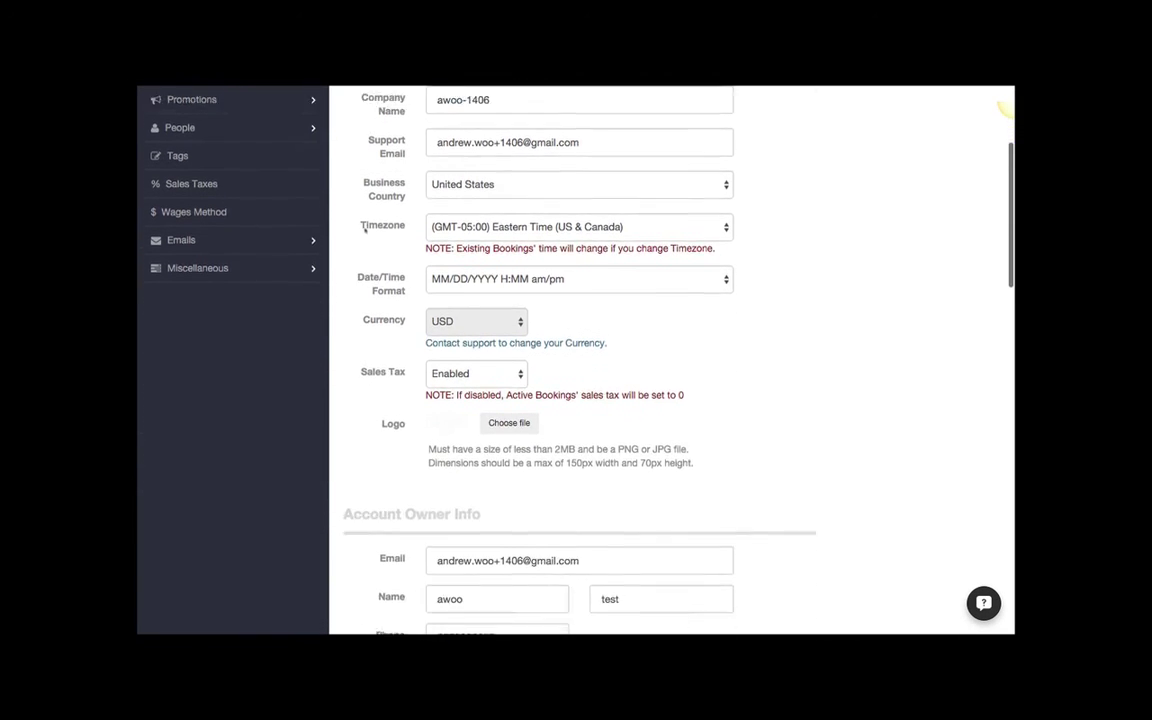
{"action": "scroll", "coordinate": [365, 230], "scroll_direction": "down", "scroll_amount": 7}
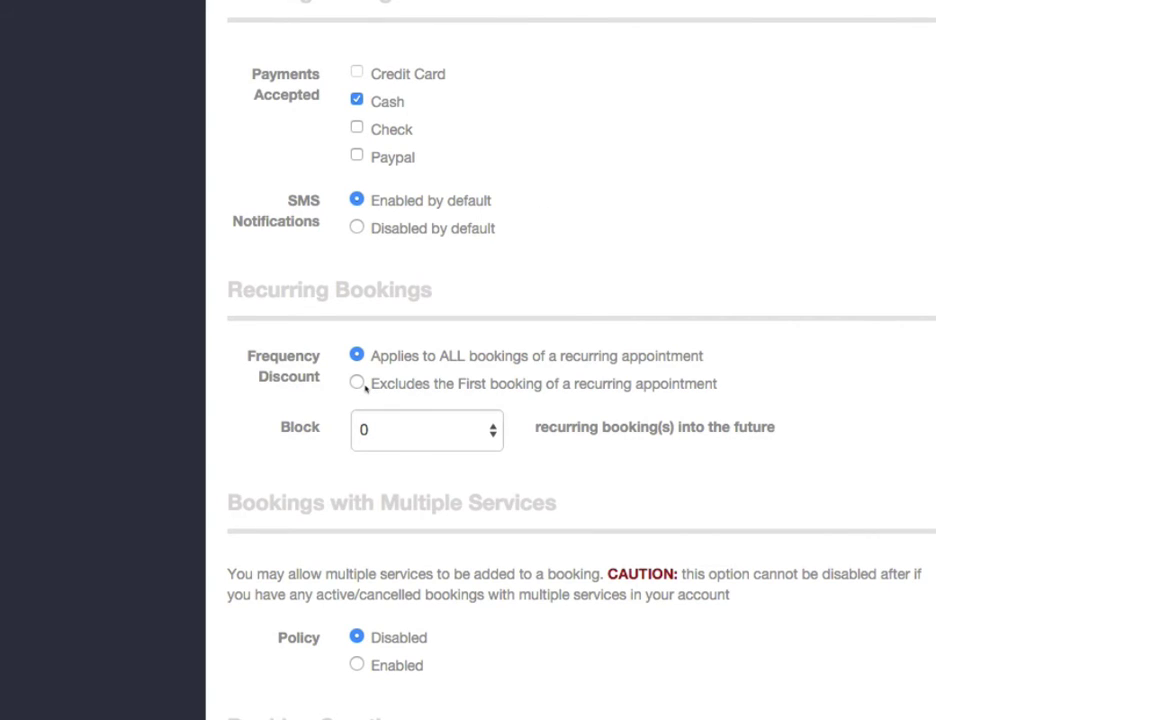
{"action": "left_click", "coordinate": [358, 384]}
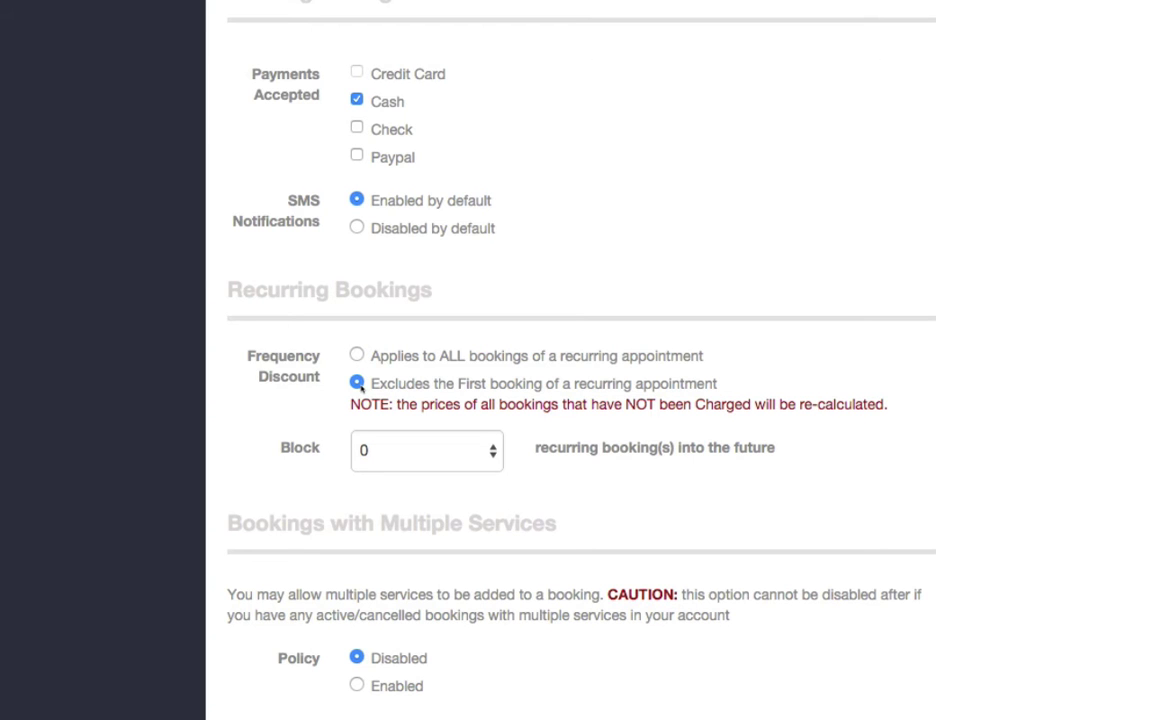
{"action": "scroll", "coordinate": [433, 378], "scroll_direction": "down", "scroll_amount": 10}
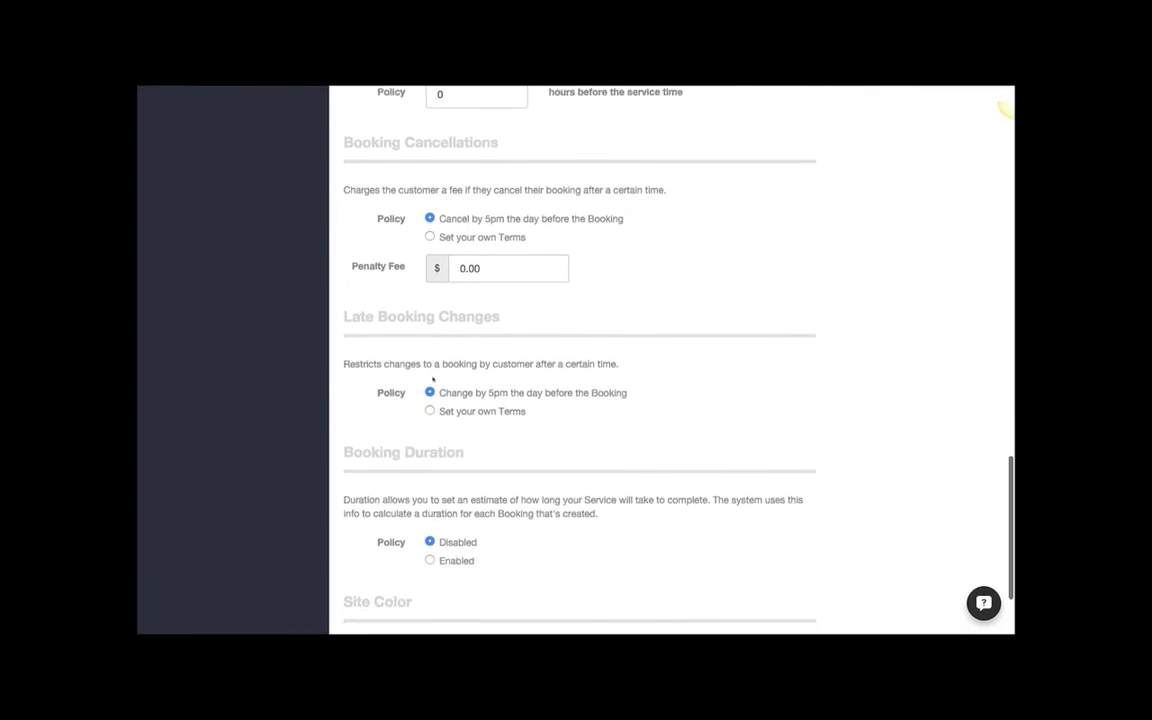
{"action": "key", "text": "Return"}
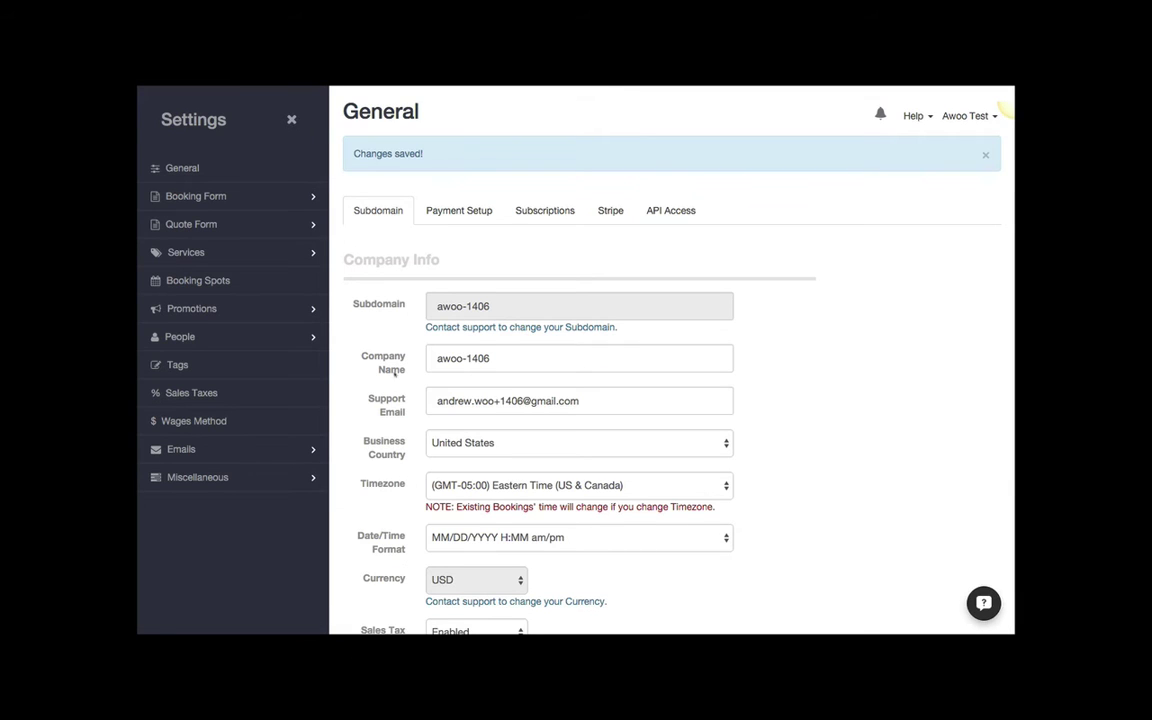
- Open the Premium Booking Form Designer and view the field settings of the main Total in the booking summary
{"action": "left_click", "coordinate": [224, 196]}
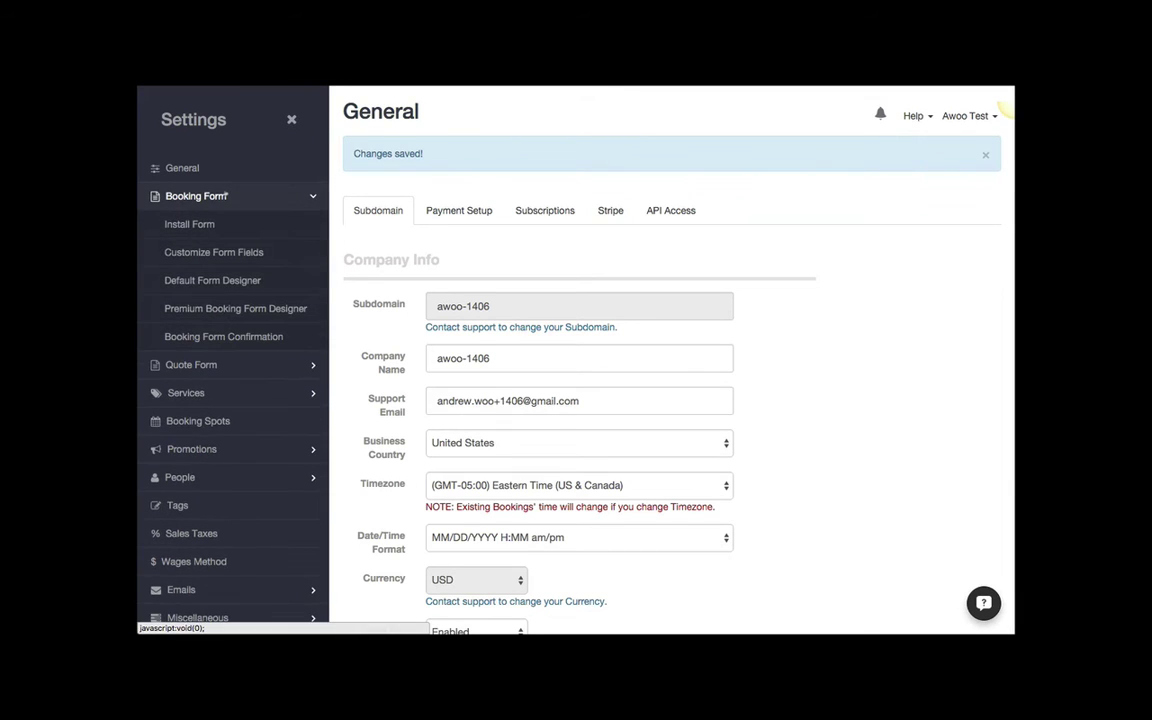
{"action": "left_click", "coordinate": [235, 308]}
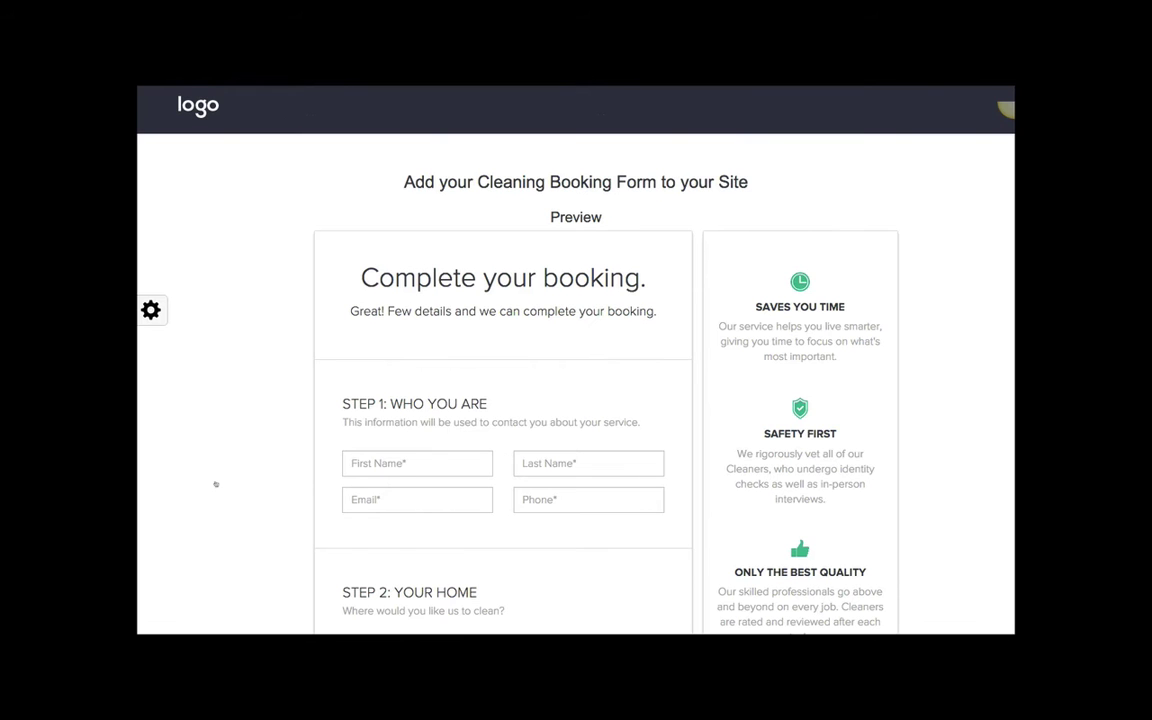
{"action": "scroll", "coordinate": [215, 484], "scroll_direction": "down", "scroll_amount": 5}
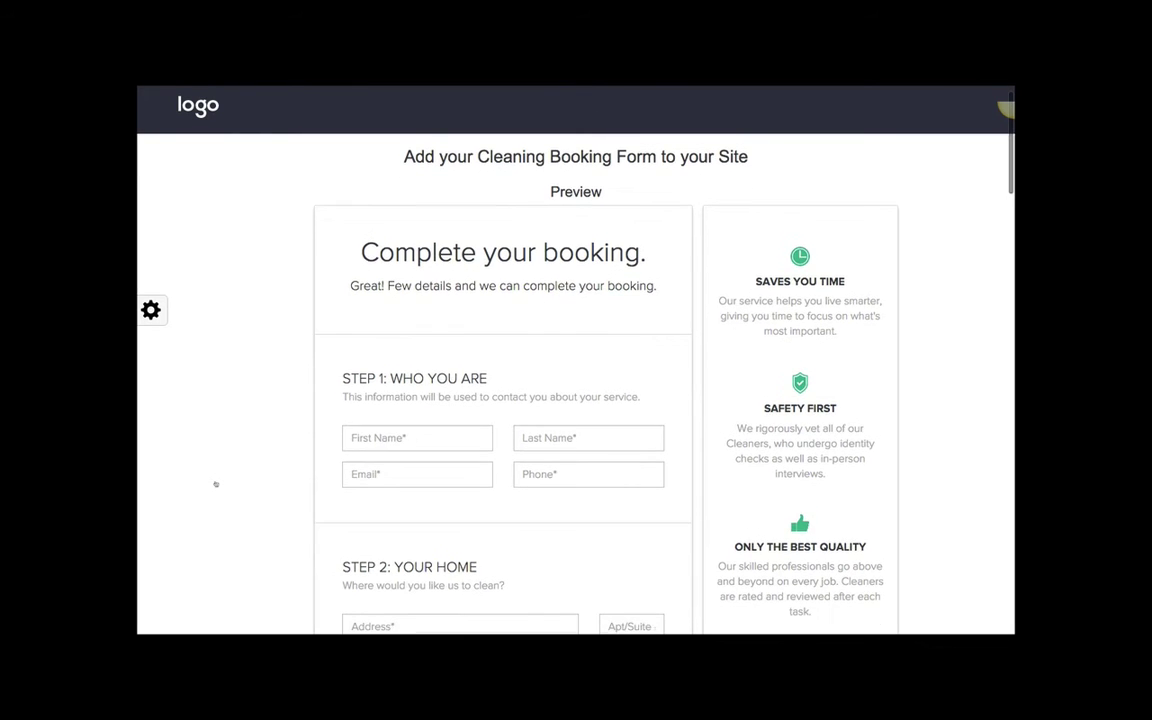
{"action": "scroll", "coordinate": [215, 484], "scroll_direction": "down", "scroll_amount": 9}
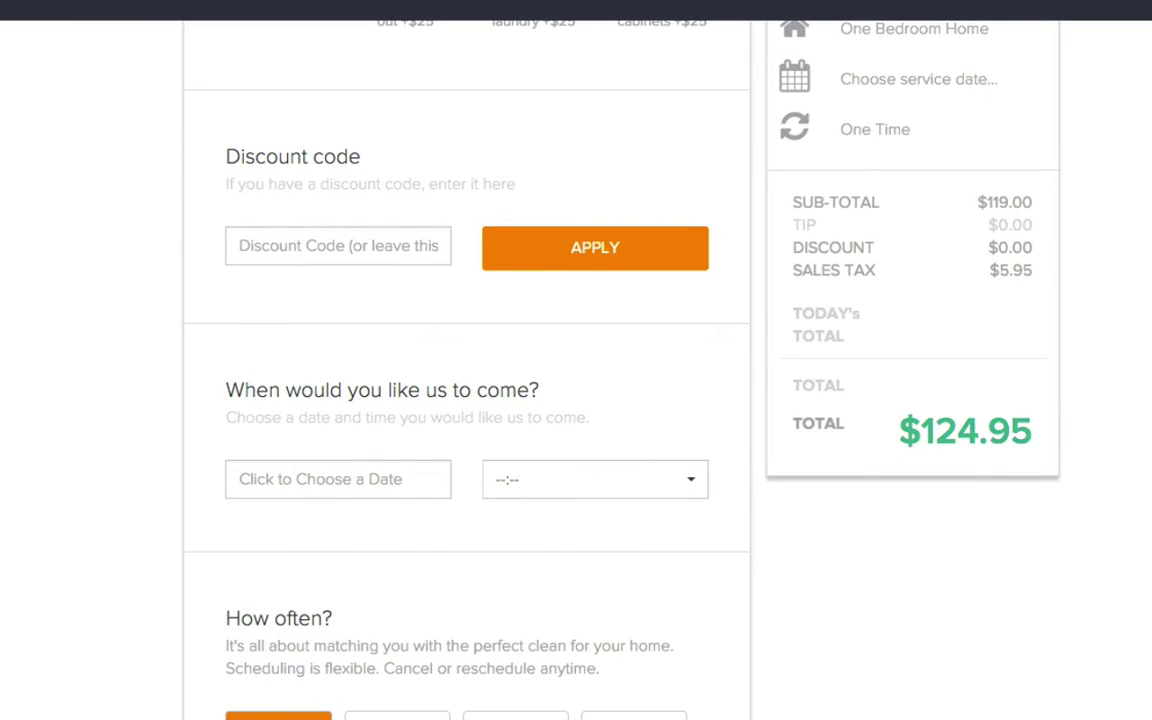
{"action": "left_click", "coordinate": [850, 432]}
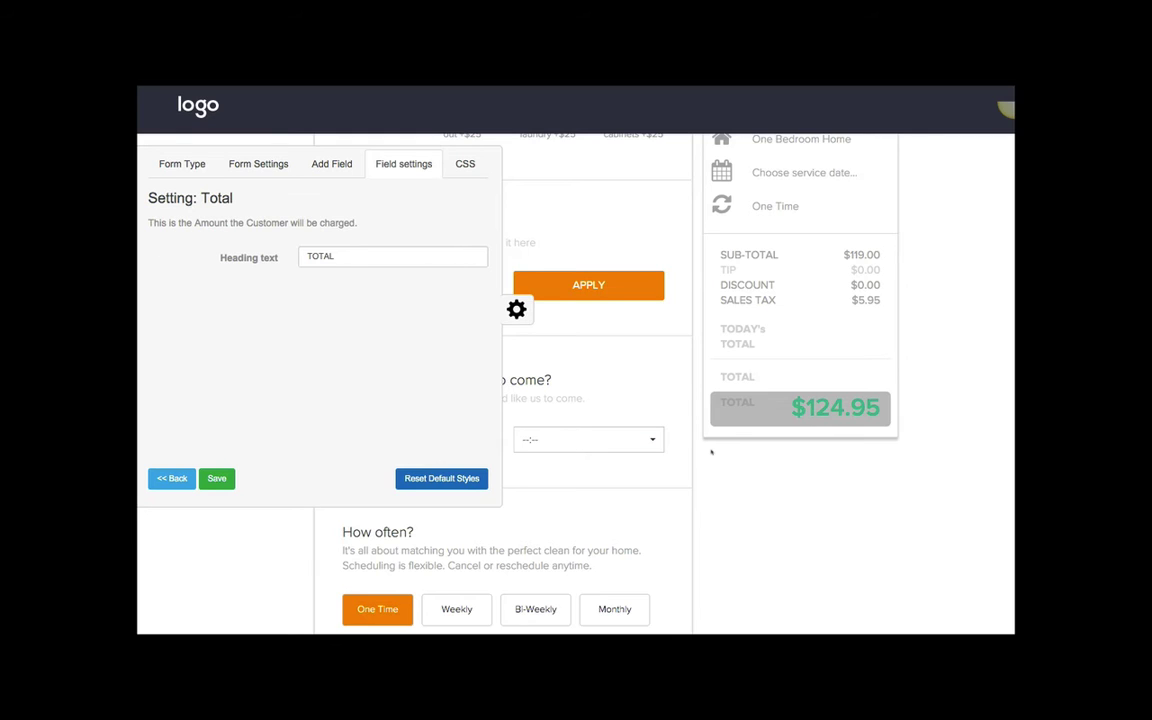
{"action": "scroll", "coordinate": [711, 452], "scroll_direction": "down", "scroll_amount": 1}
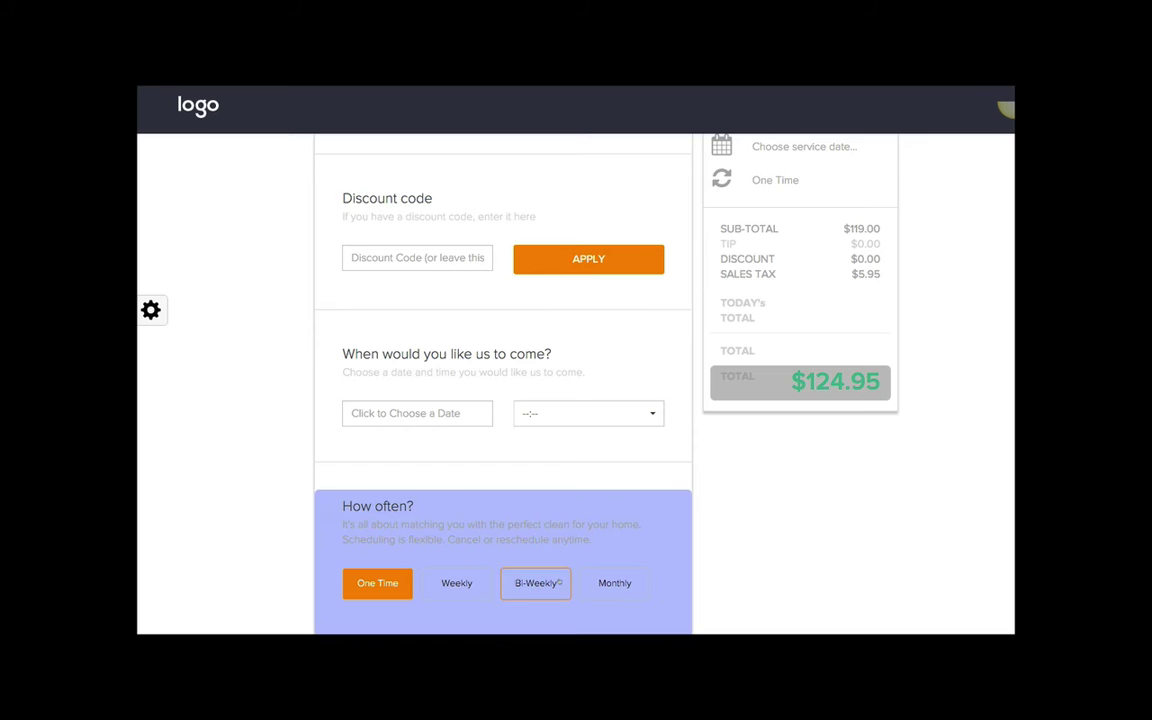
- Unhide the Today's Total field in the booking summary
{"action": "left_click", "coordinate": [775, 321]}
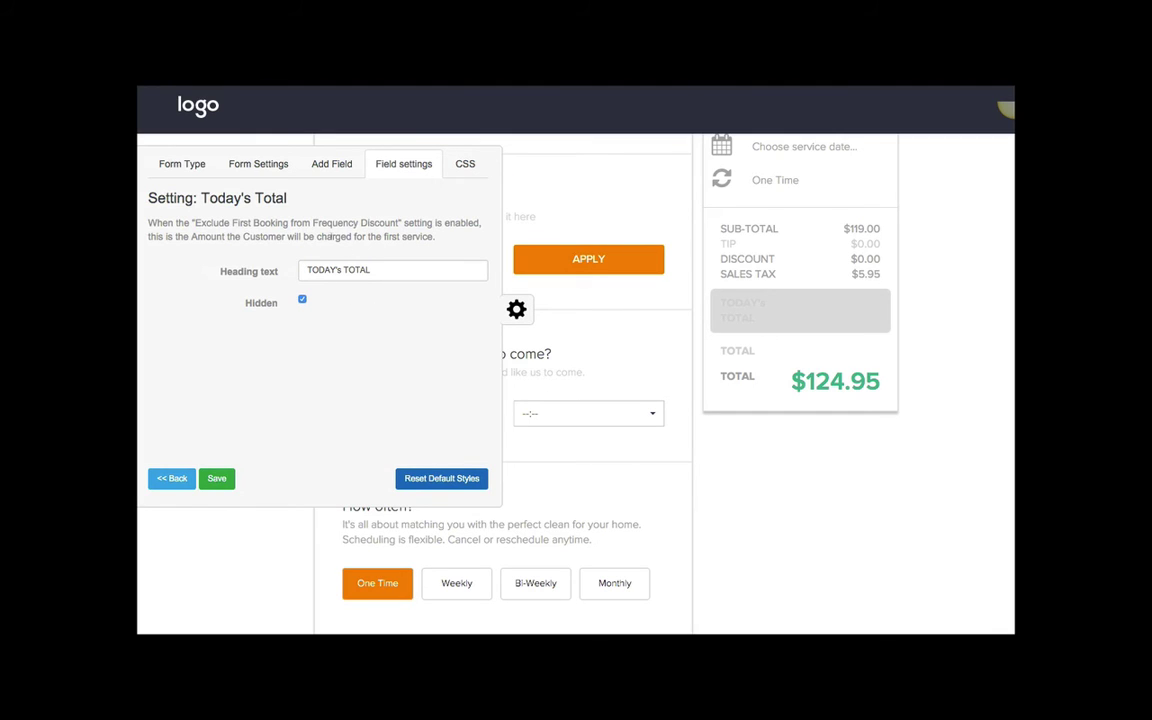
{"action": "left_click_drag", "start_coordinate": [192, 237], "coordinate": [322, 237]}
{"action": "left_click", "coordinate": [313, 242]}
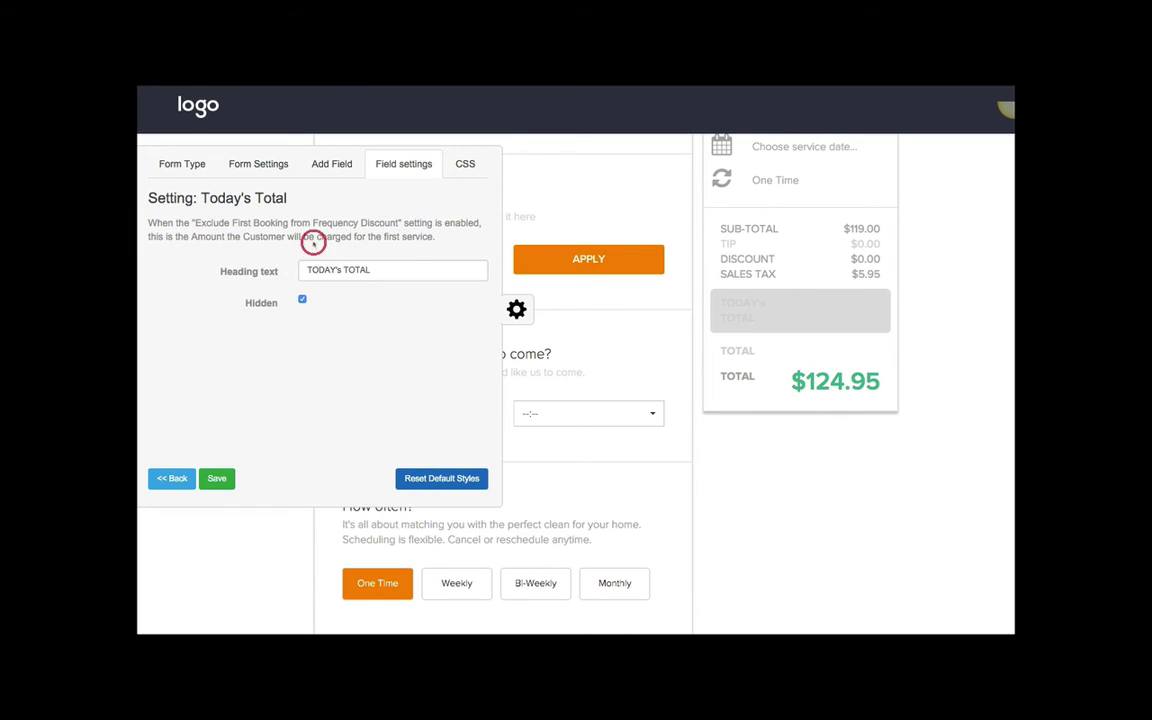
{"action": "left_click", "coordinate": [302, 300]}
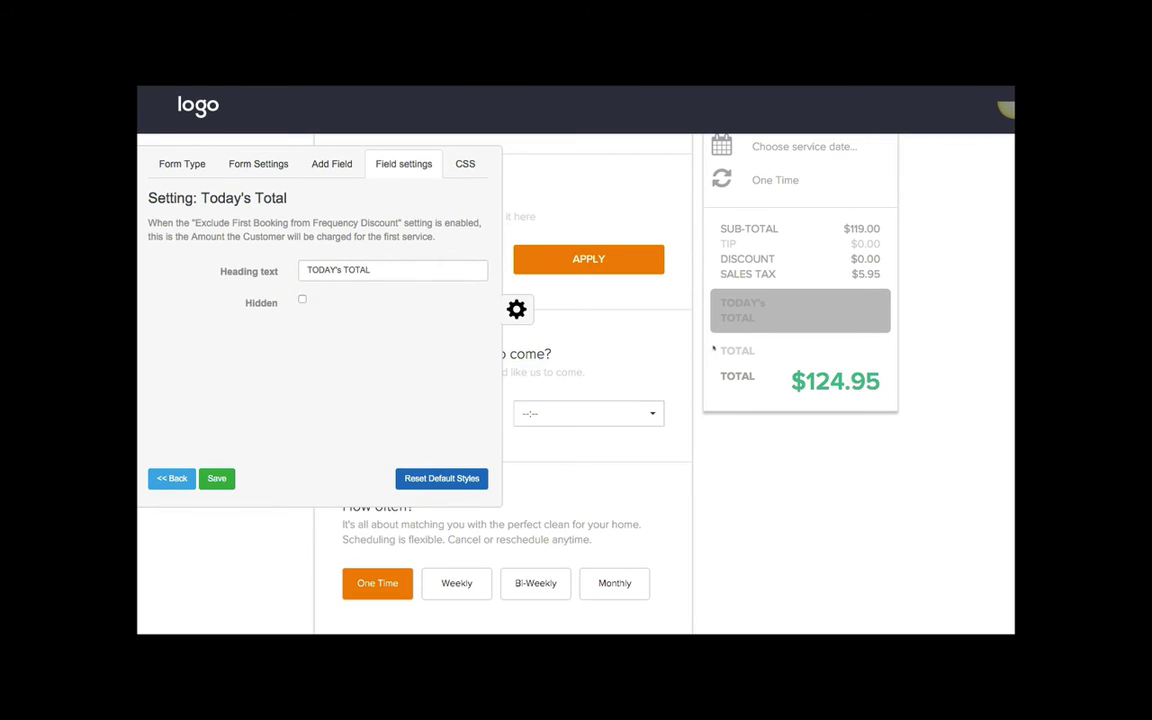
- Unhide the Total after the First Service field in the booking summary and collapse its settings
{"action": "left_click", "coordinate": [724, 347]}
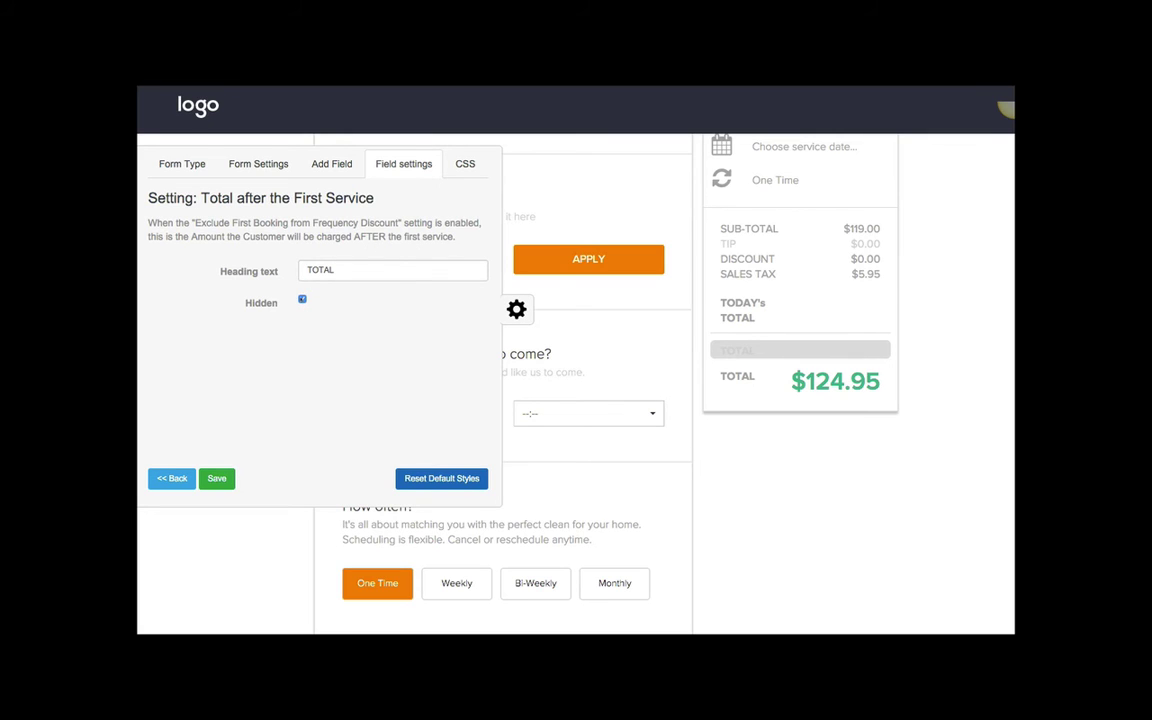
{"action": "left_click", "coordinate": [302, 299]}
{"action": "left_click", "coordinate": [773, 461]}
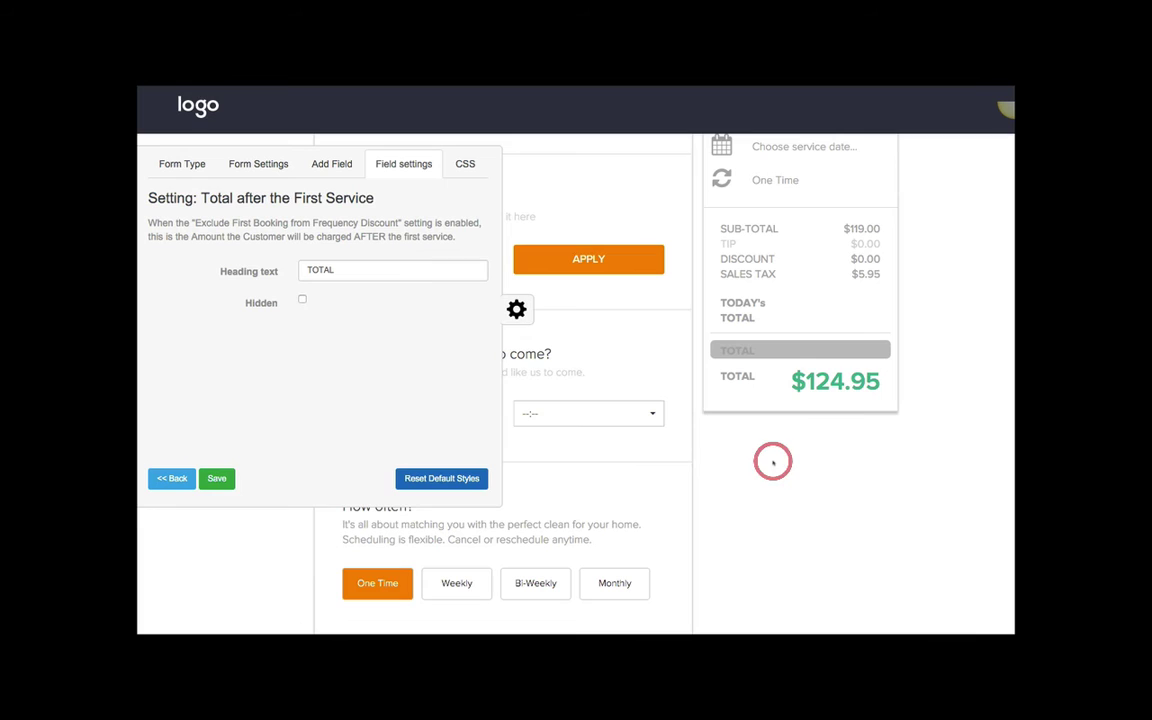
{"action": "left_click", "coordinate": [516, 309]}
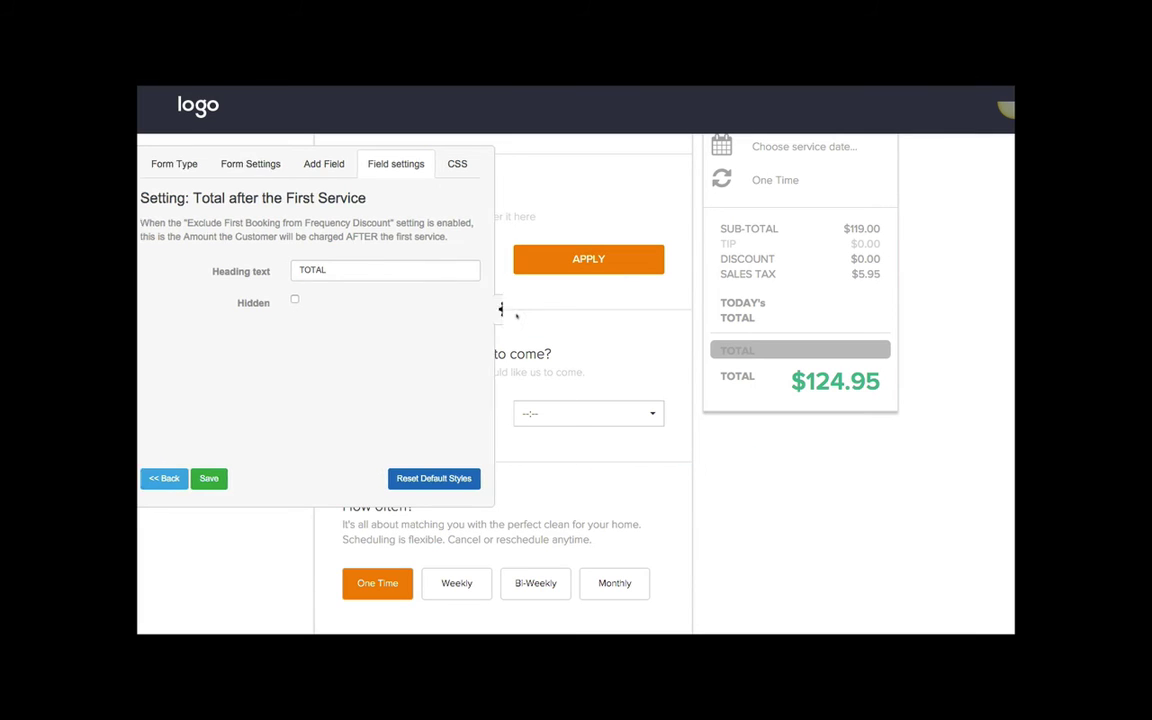
{"action": "left_click", "coordinate": [966, 309]}
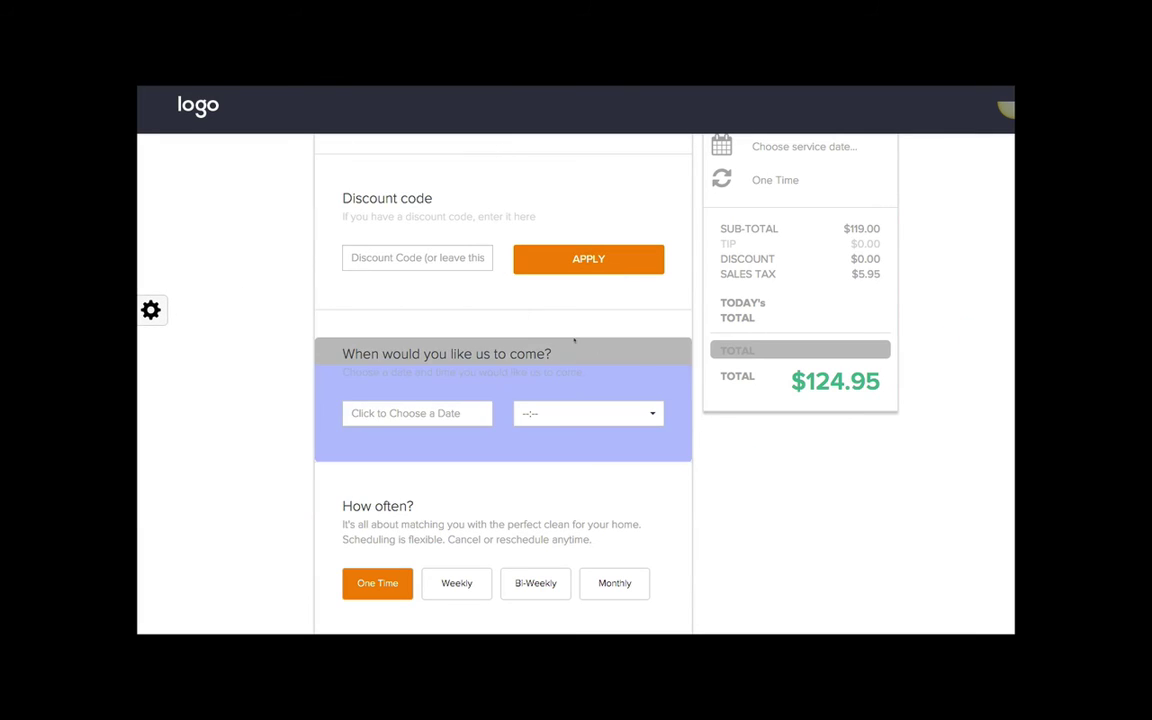
- Insert an empty {{ }} placeholder before TOTAL in the heading text of the Total after the First Service field
{"action": "left_click", "coordinate": [742, 346]}
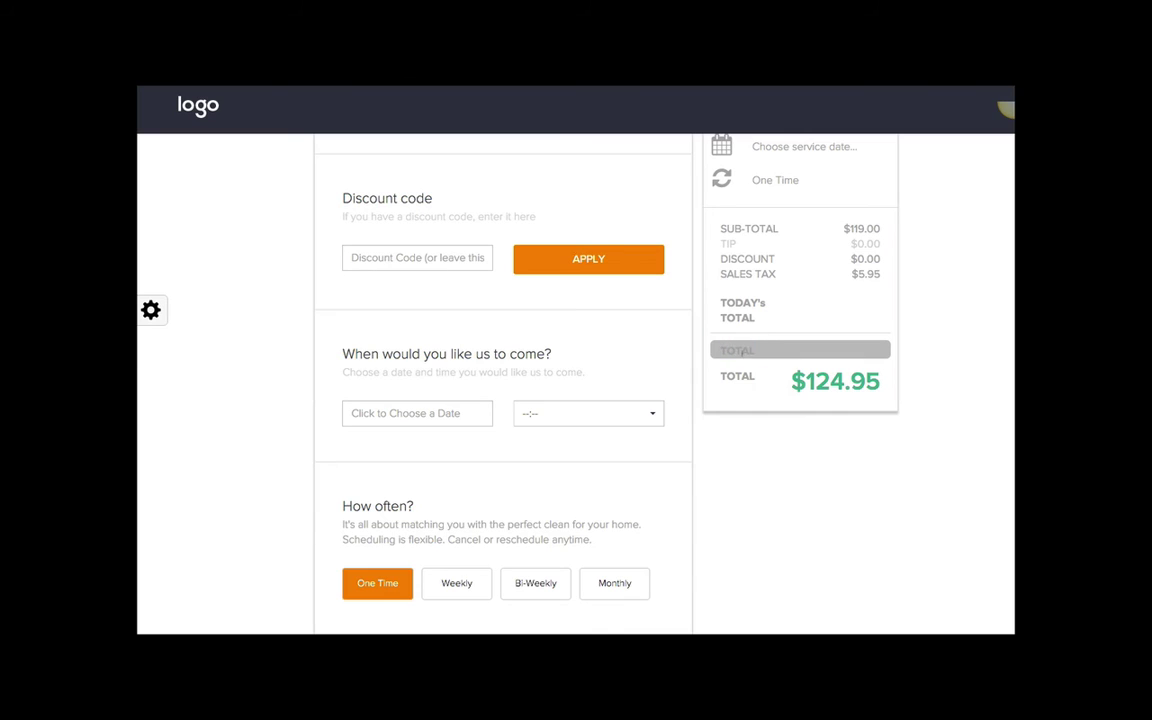
{"action": "left_click", "coordinate": [742, 347]}
{"action": "left_click", "coordinate": [740, 378]}
{"action": "left_click", "coordinate": [815, 347]}
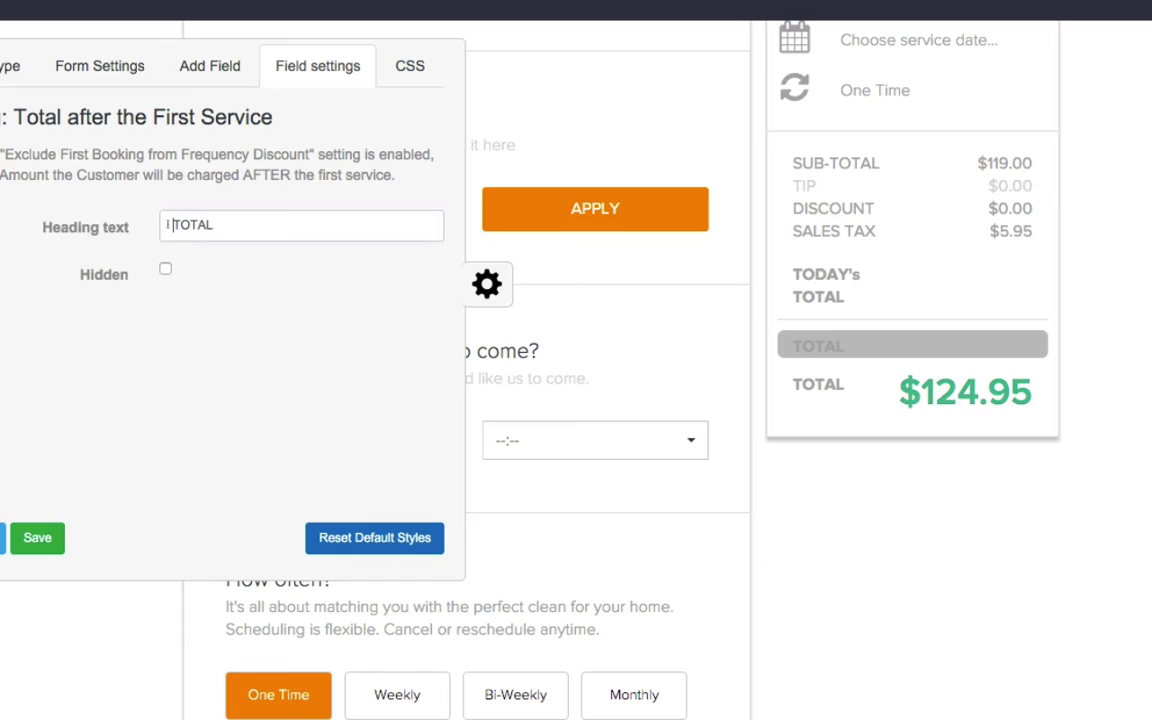
{"action": "type", "text": "{{ }}"}
{"action": "key", "text": "Left"}
{"action": "key", "text": "Left"}
{"action": "key", "text": "Left"}
{"action": "key", "text": "BackSpace"}
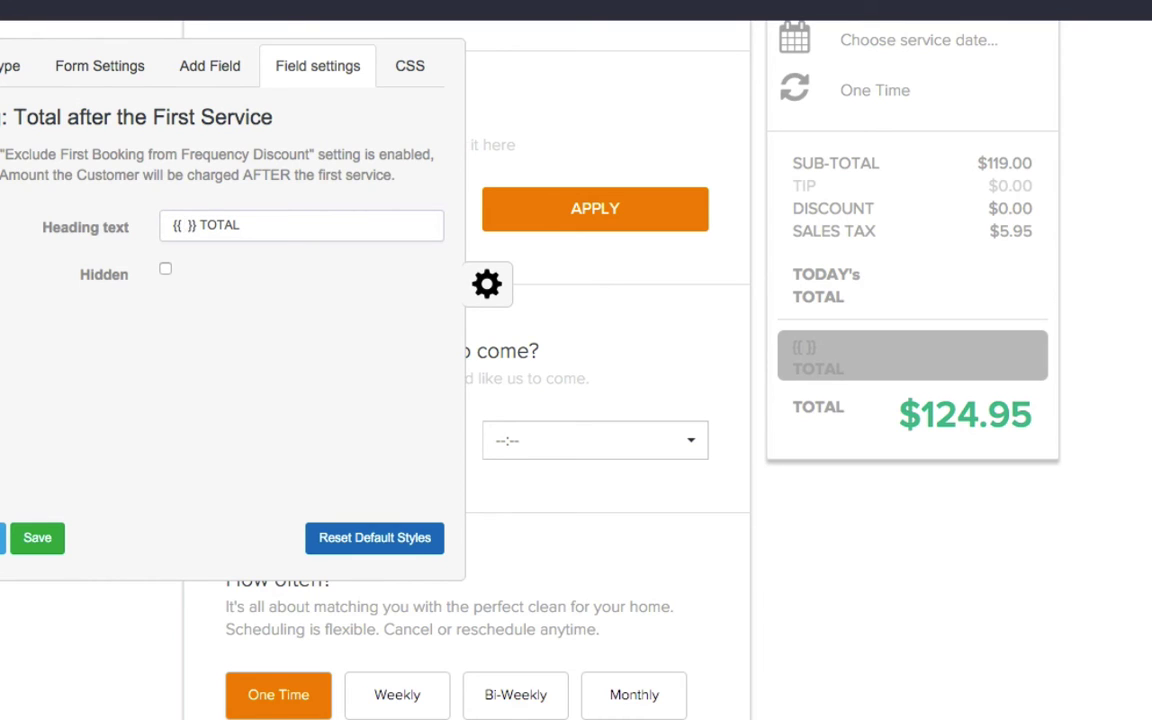
- Complete the heading text as "{{ frequency.name }} TOTAL" and save the form settings
{"action": "type", "text": "FREQUE"}
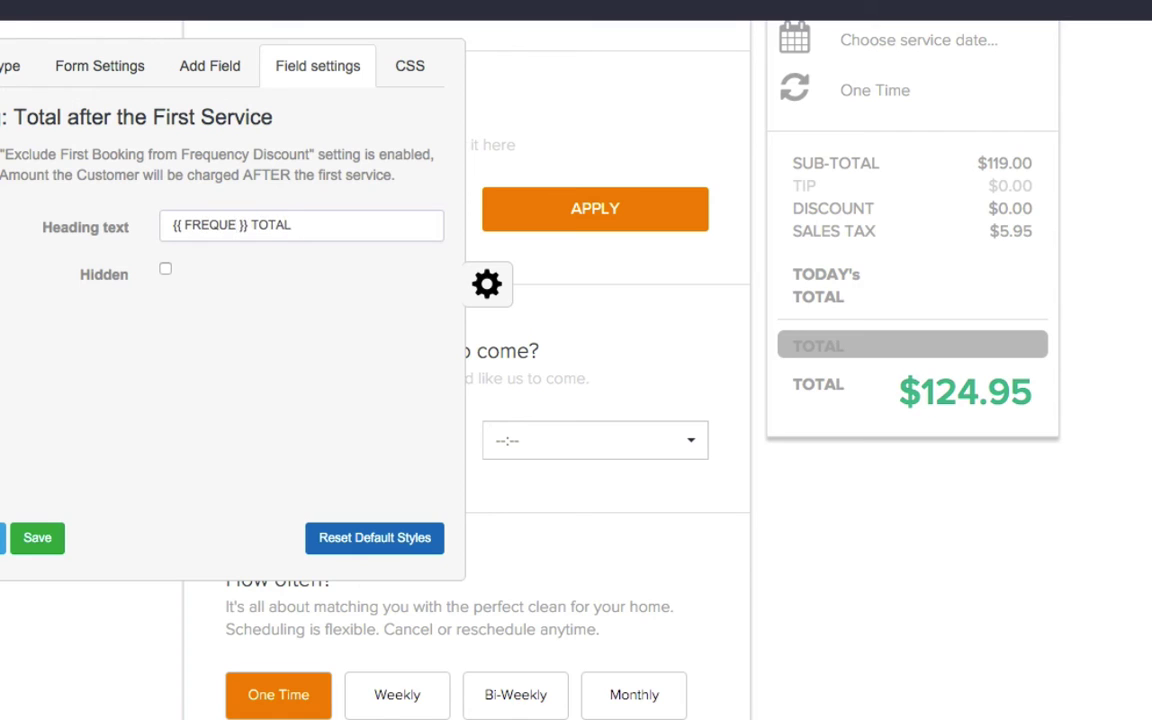
{"action": "key", "text": "BackSpace"}
{"action": "key", "text": "BackSpace"}
{"action": "key", "text": "BackSpace"}
{"action": "key", "text": "BackSpace"}
{"action": "key", "text": "BackSpace"}
{"action": "key", "text": "BackSpace"}
{"action": "type", "text": "frequ"}
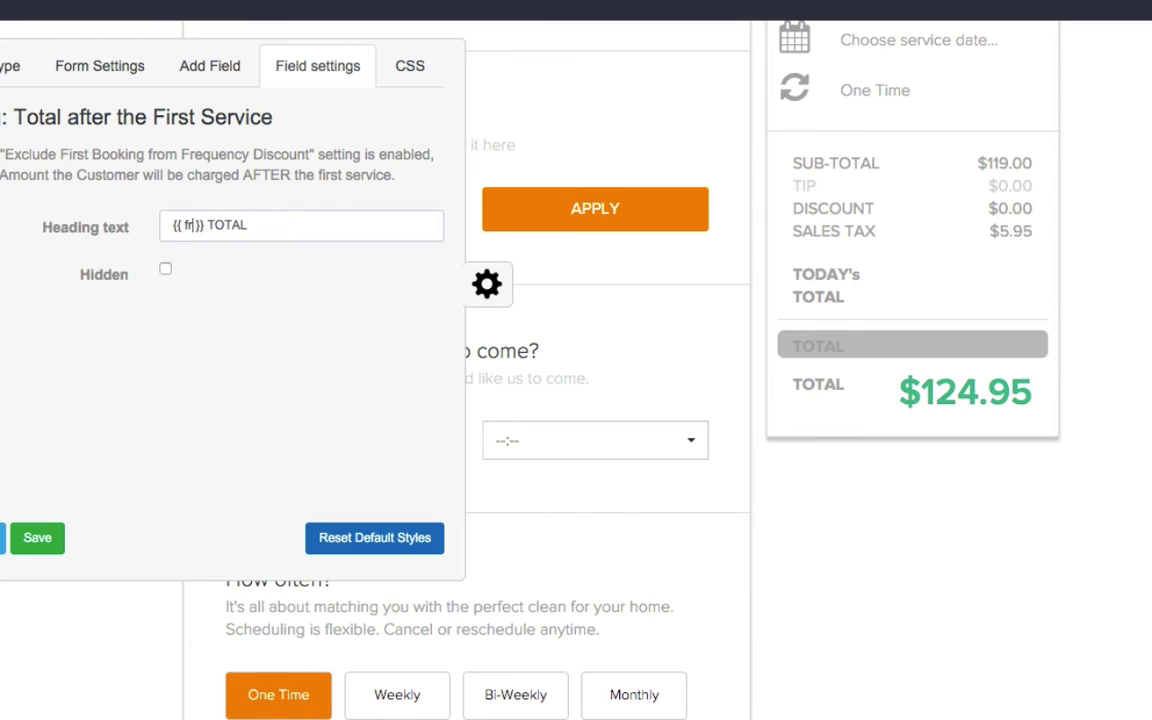
{"action": "type", "text": "ency.n"}
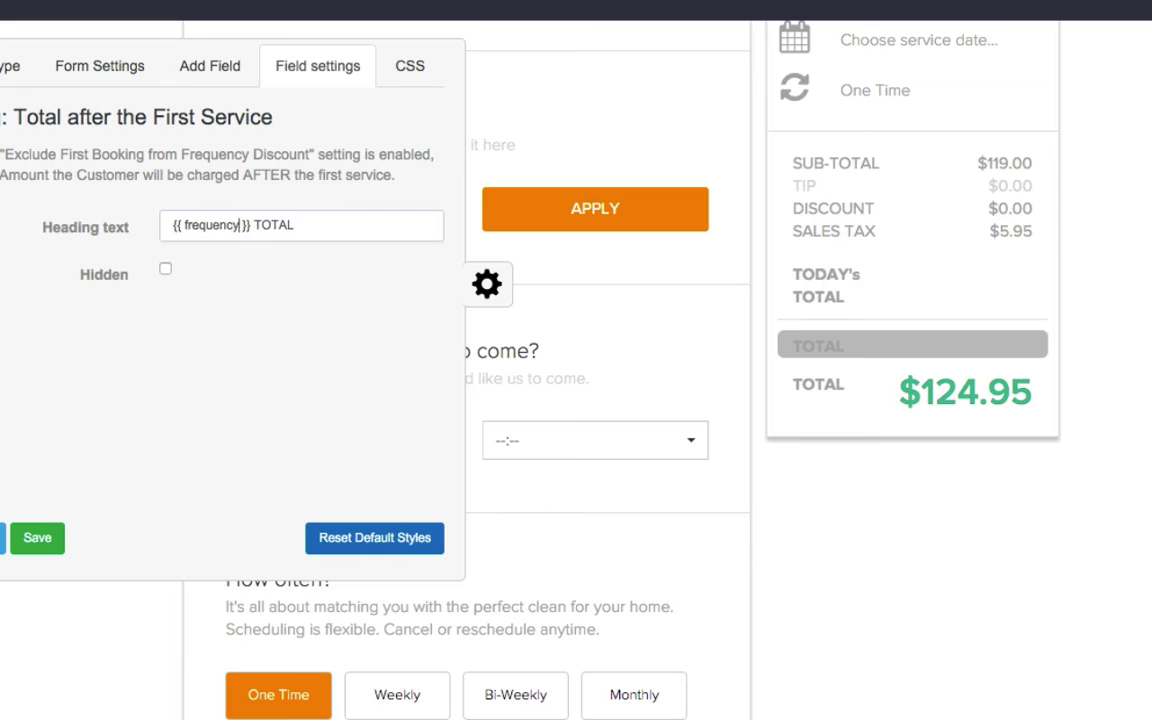
{"action": "type", "text": "ame"}
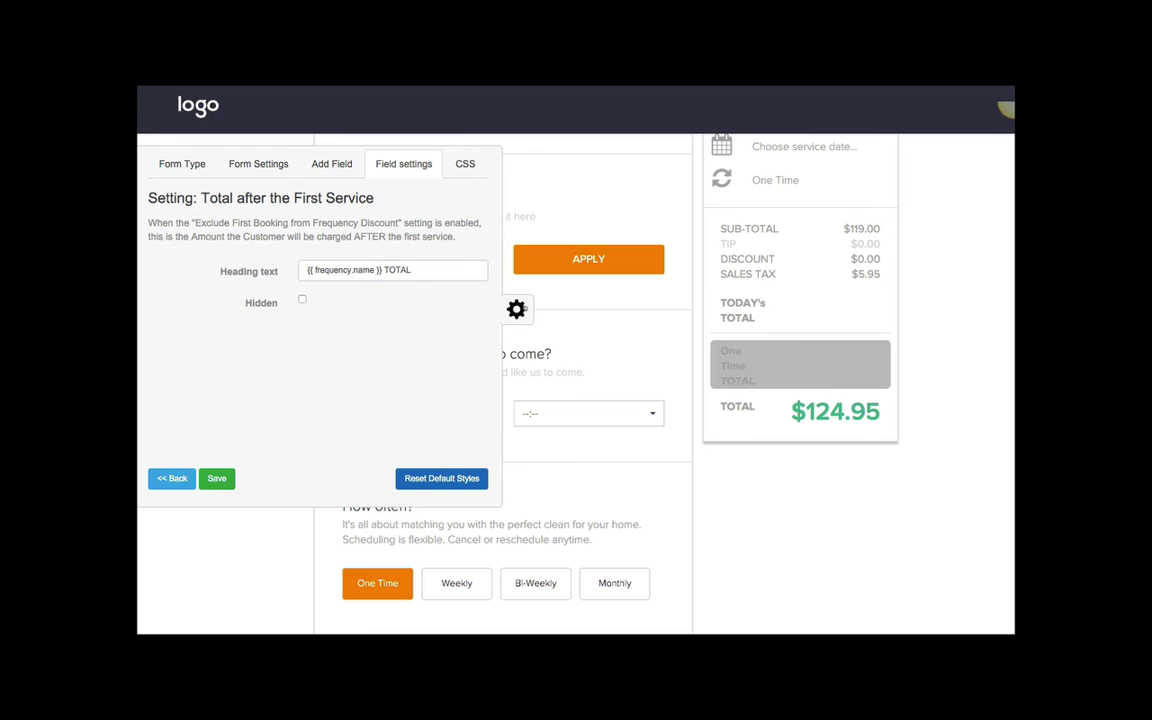
{"action": "left_click", "coordinate": [516, 309]}
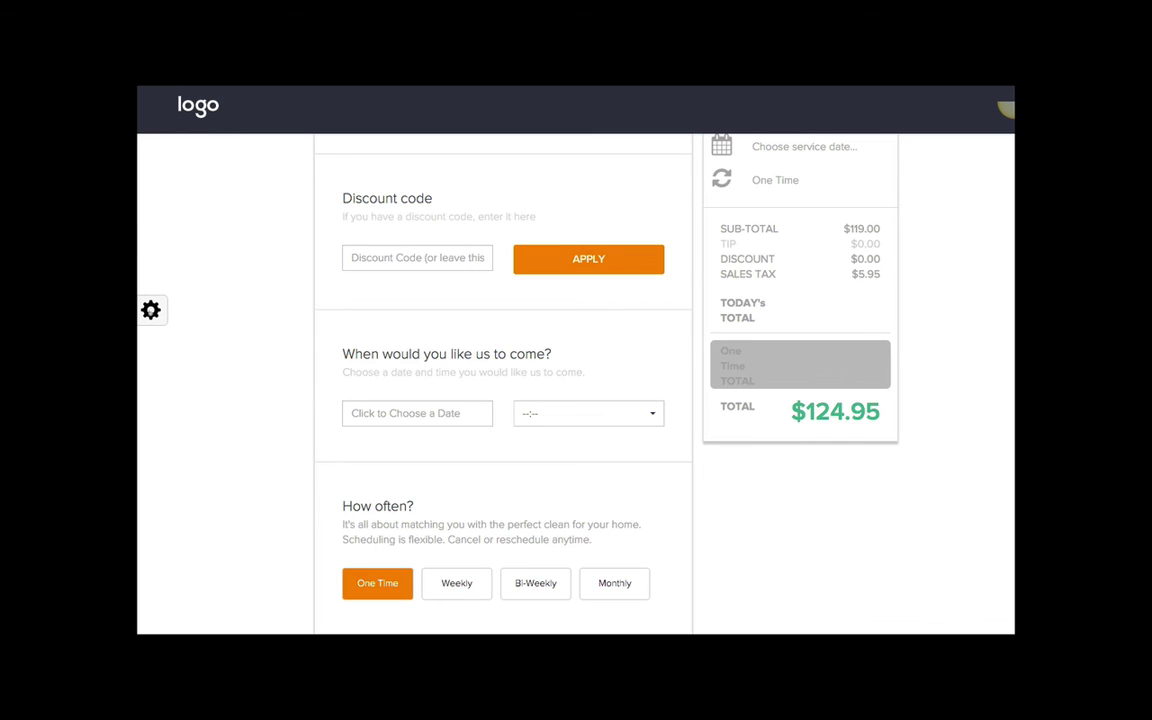
{"action": "left_click", "coordinate": [150, 311]}
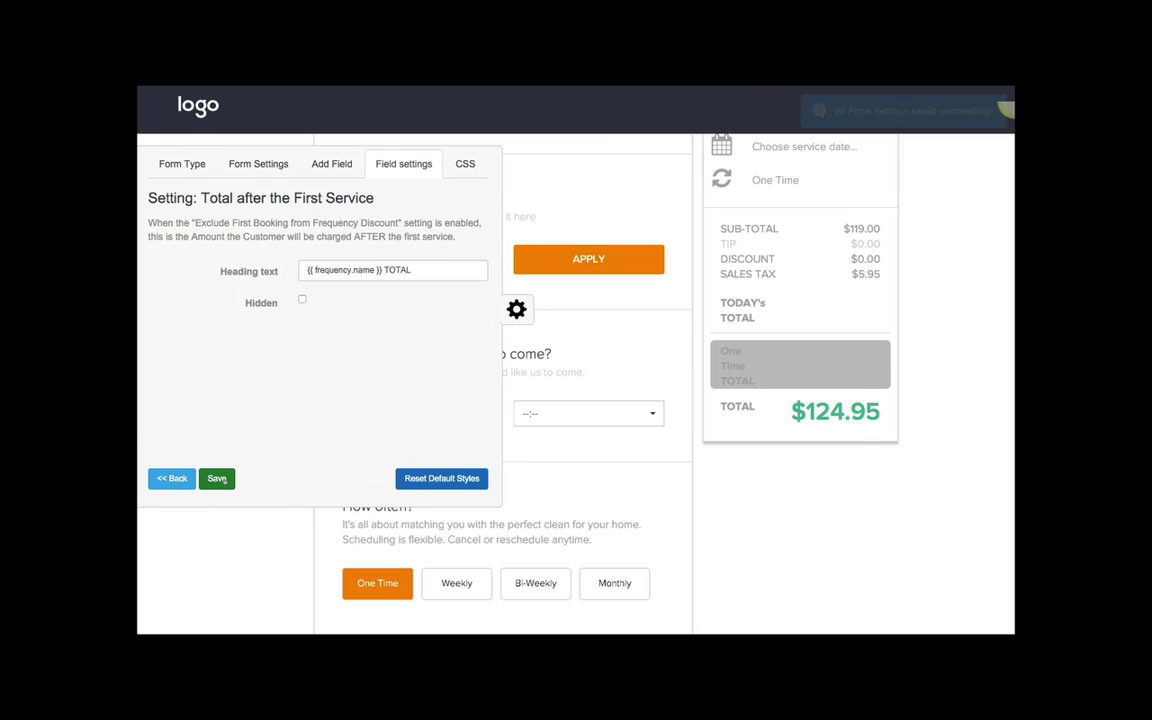
{"action": "left_click", "coordinate": [772, 486]}
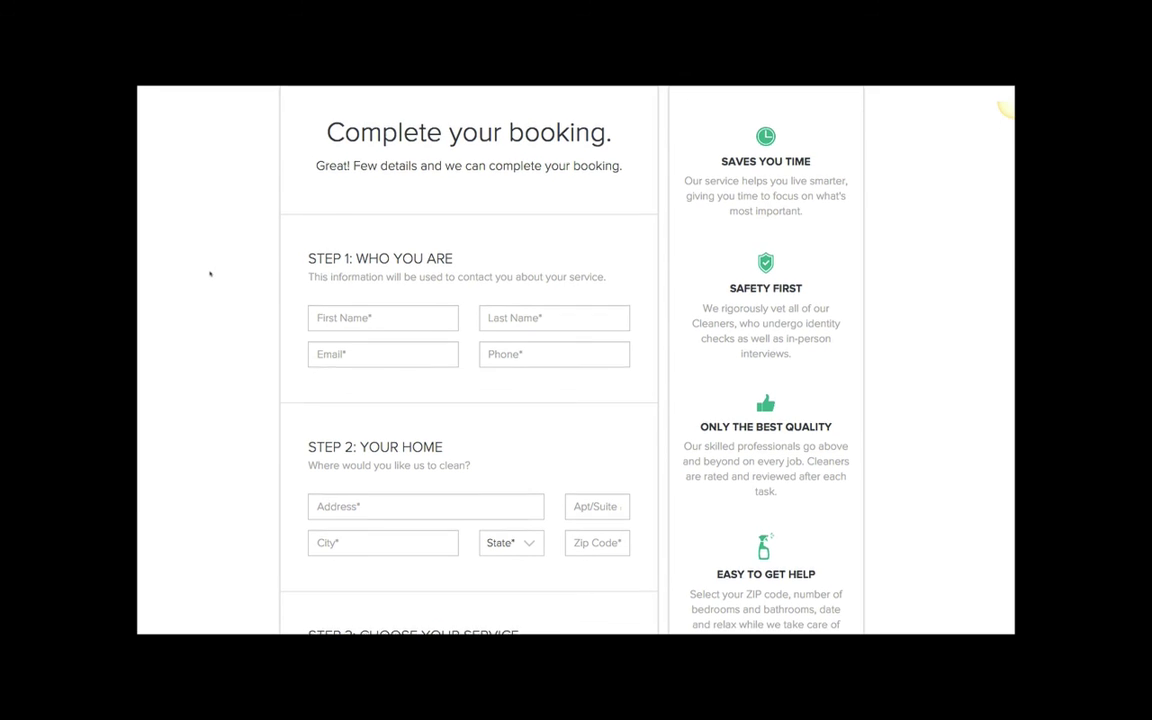
- On the live booking form, choose the Weekly frequency to check the totals in the booking summary
{"action": "scroll", "coordinate": [210, 273], "scroll_direction": "down", "scroll_amount": 6}
{"action": "scroll", "coordinate": [210, 273], "scroll_direction": "down", "scroll_amount": 4}
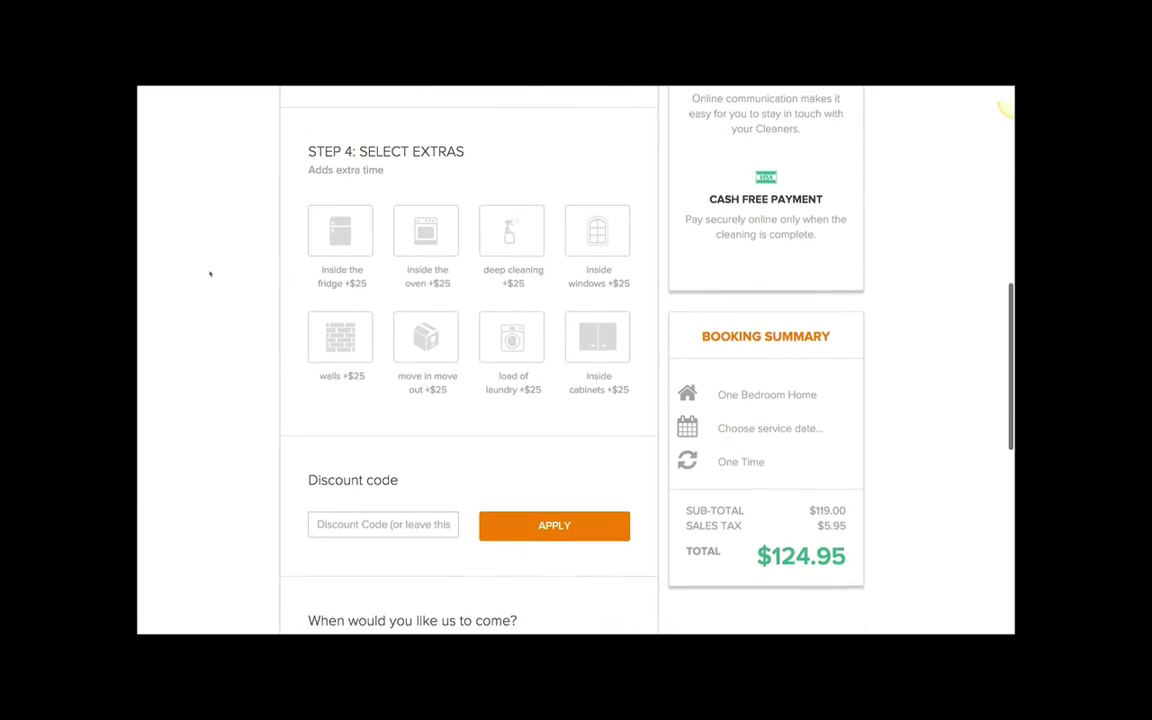
{"action": "scroll", "coordinate": [210, 273], "scroll_direction": "down", "scroll_amount": 2}
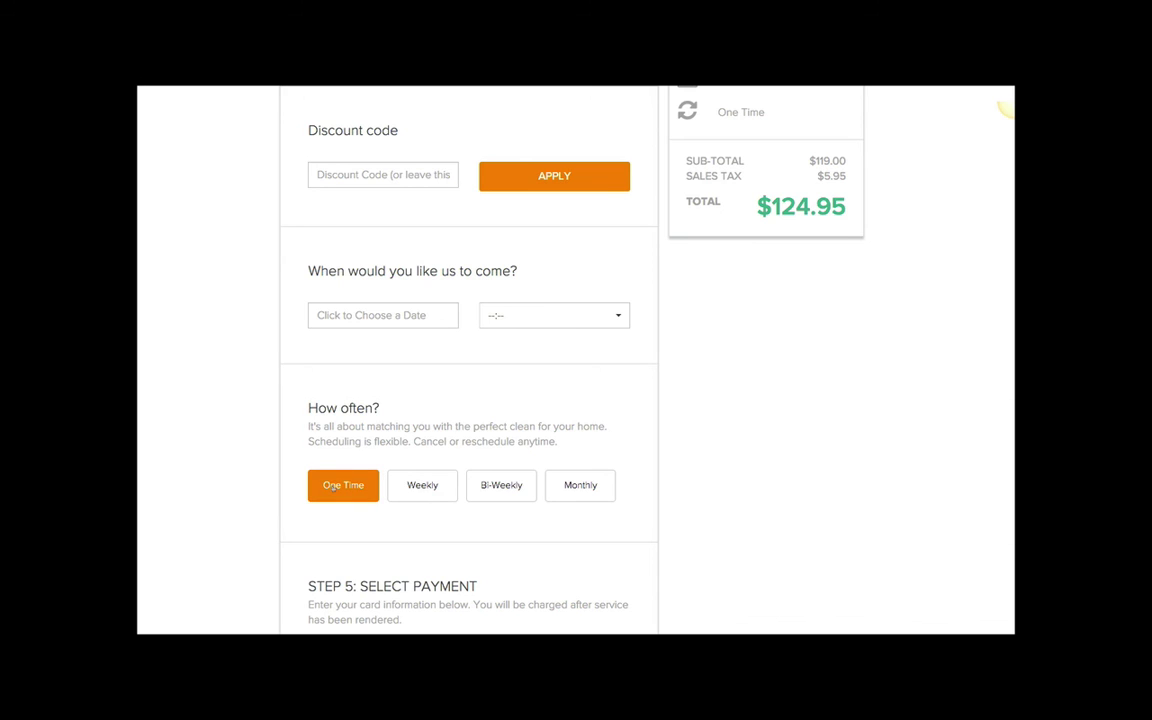
{"action": "left_click", "coordinate": [433, 486]}
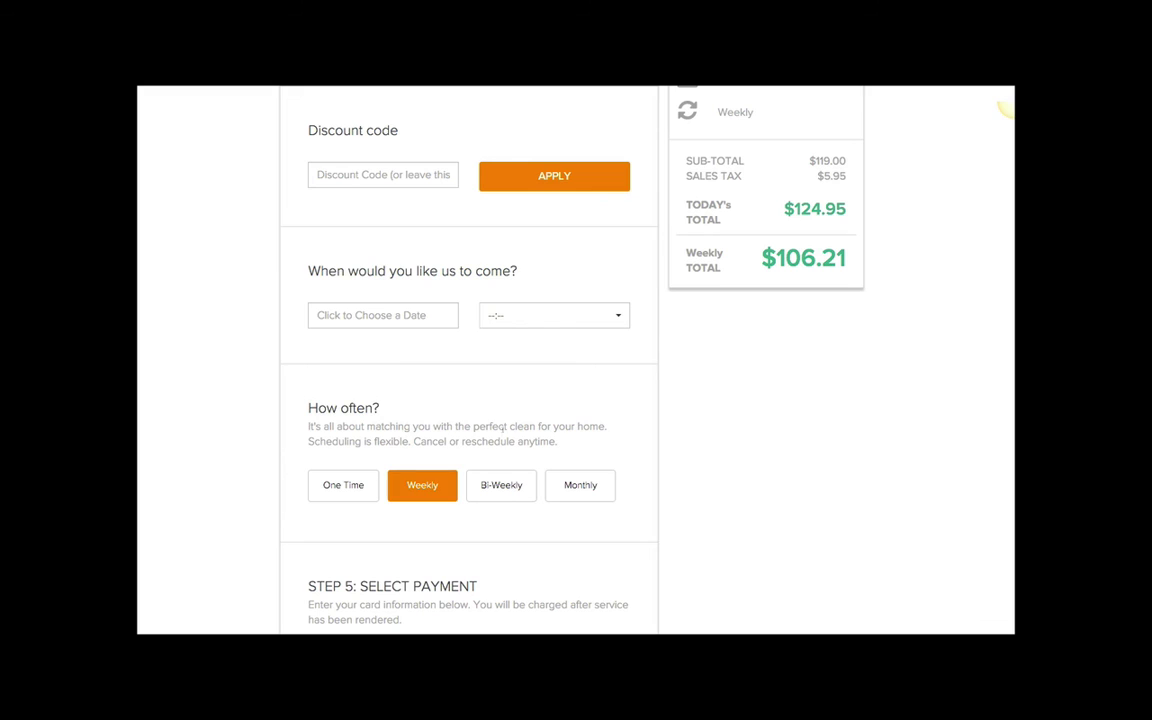